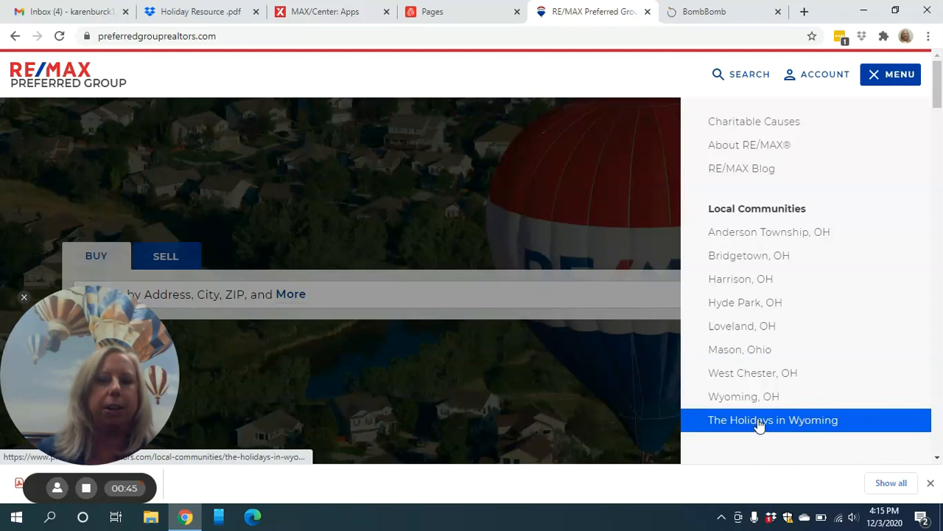
Open The Holidays in Wyoming community page and review its event gallery, Your Dream Gift Now section and holiday listings.
left_click(759, 422)
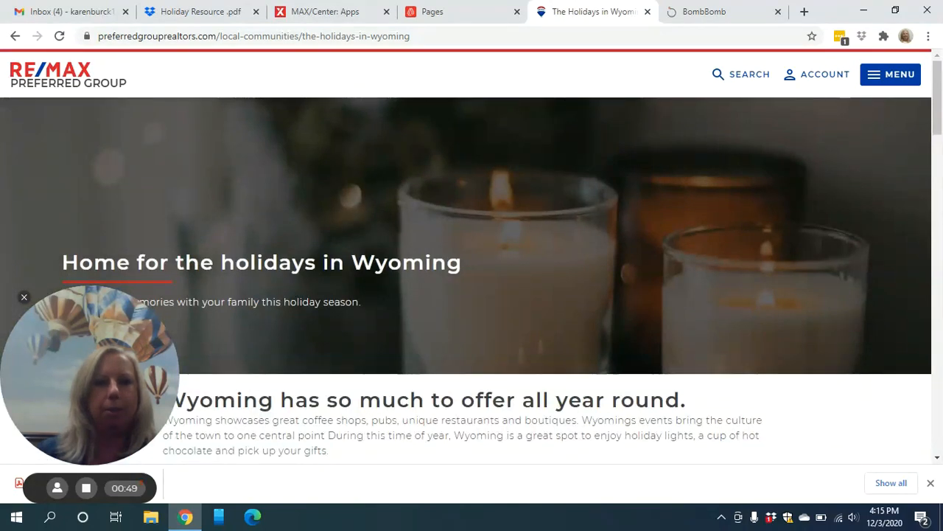
left_click_drag(89, 376, 815, 177)
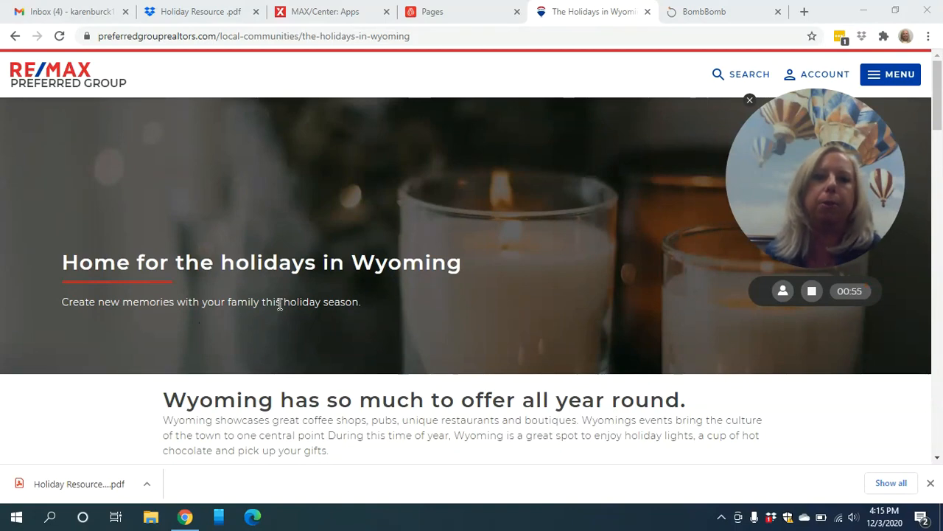
scroll(325, 305, "down", 3)
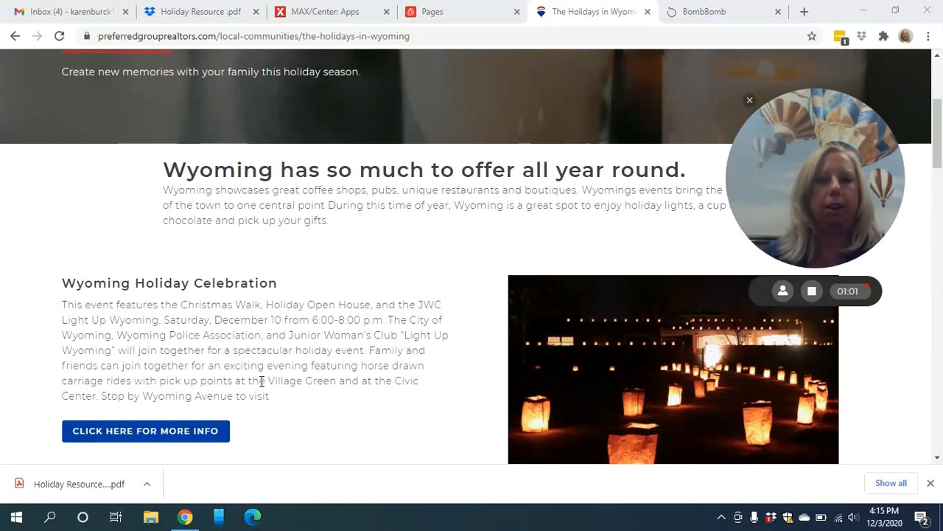
scroll(475, 377, "down", 3)
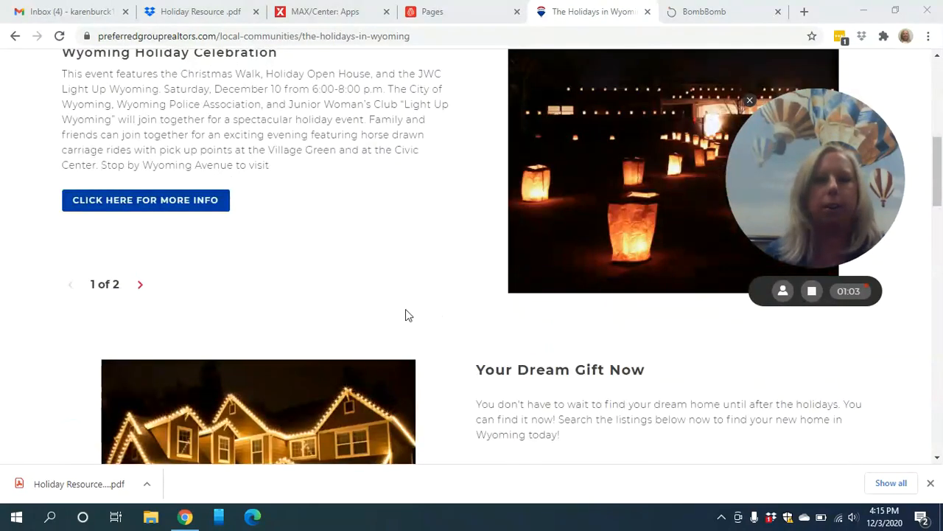
left_click(141, 287)
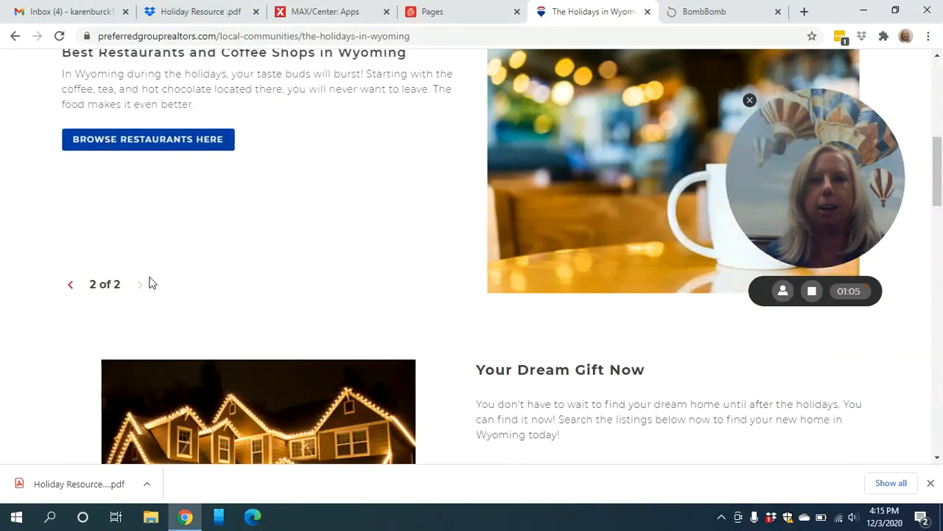
scroll(199, 240, "up", 3)
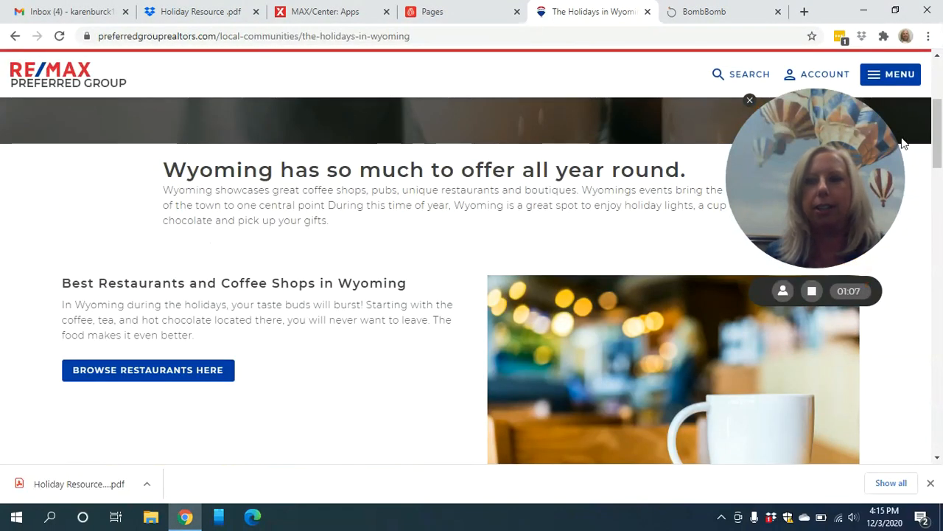
left_click_drag(938, 140, 940, 202)
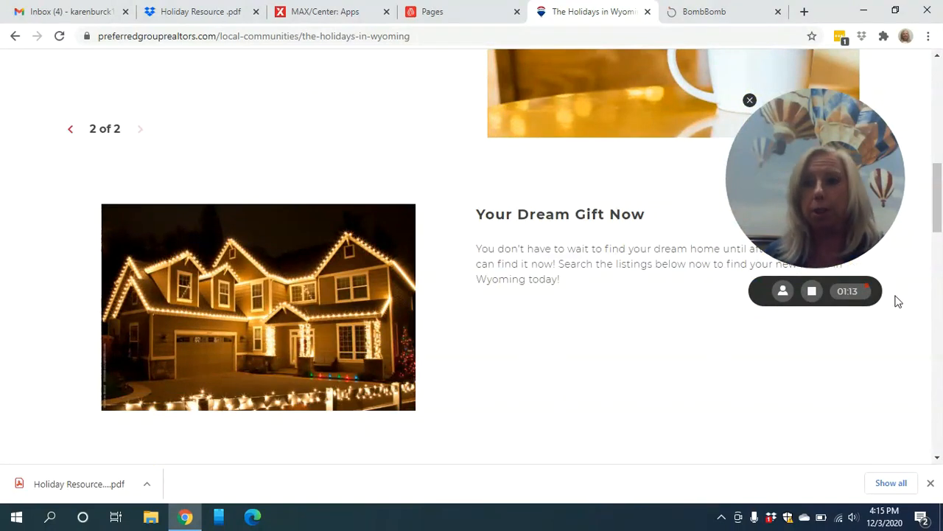
left_click_drag(939, 207, 941, 258)
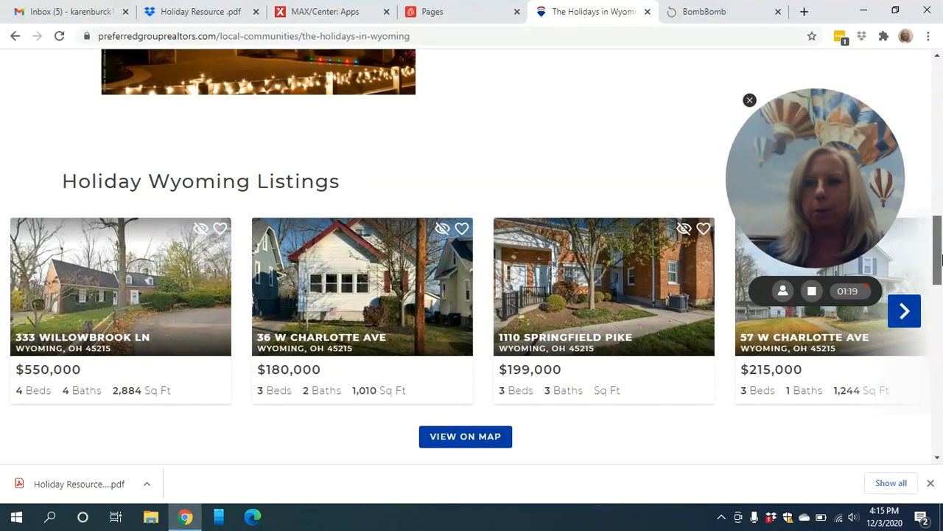
left_click_drag(940, 258, 935, 161)
Look through the MAX/Center apps for booj, switch to the booj admin Pages list and view the website management options.
left_click(342, 10)
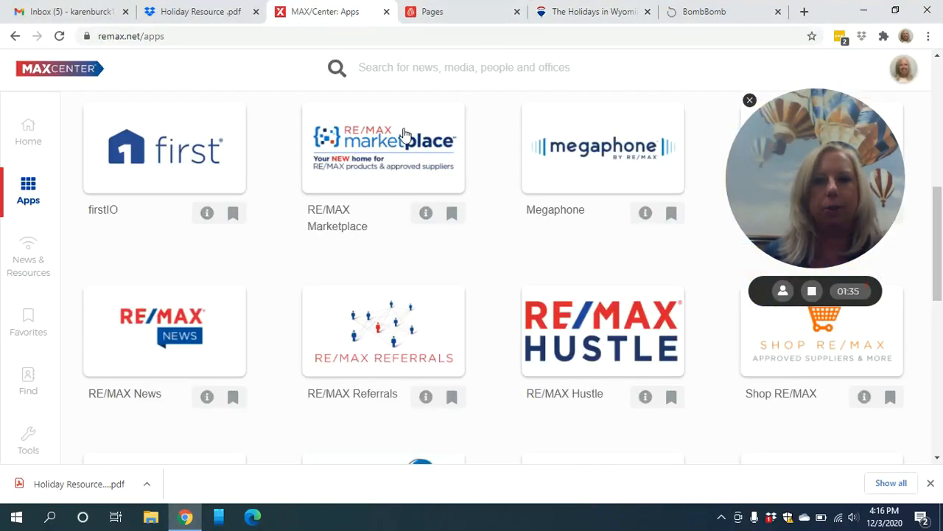
scroll(417, 154, "up", 5)
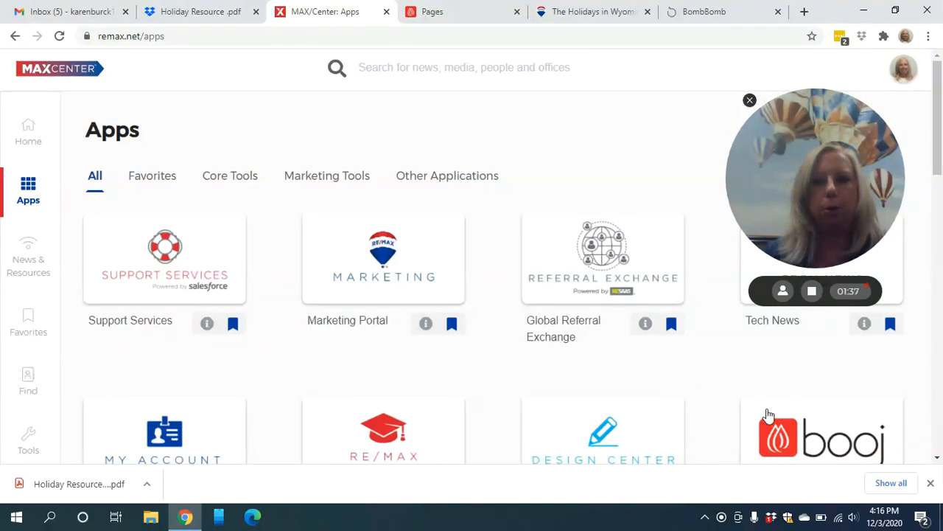
left_click(479, 9)
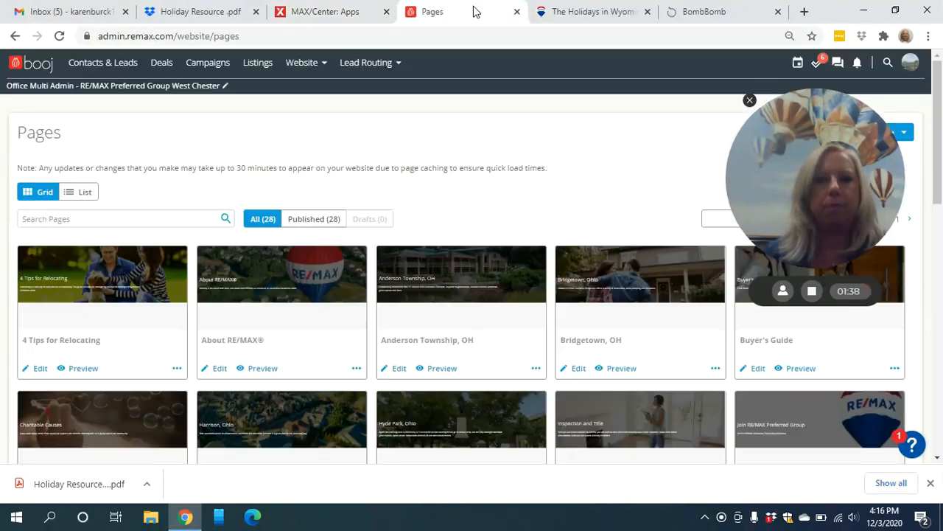
left_click(302, 66)
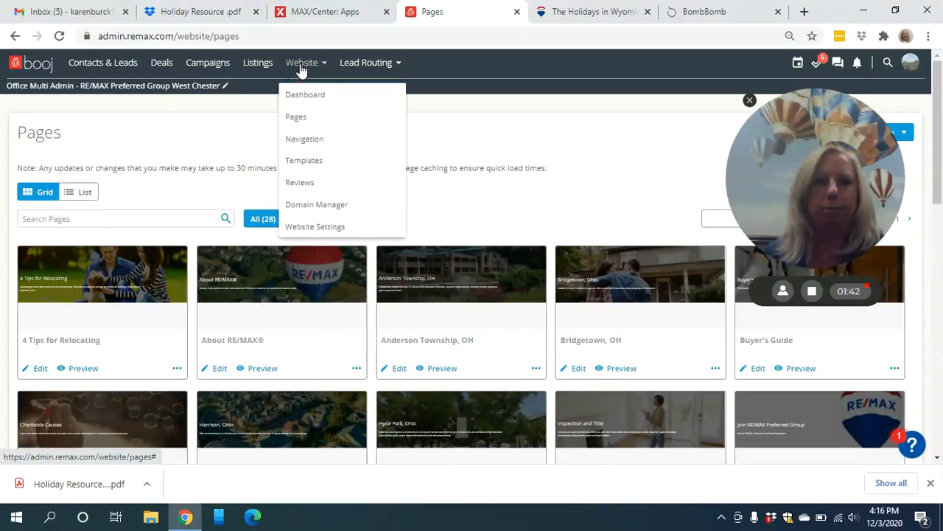
left_click(462, 128)
Open The Holidays in Wyoming page for editing, reload the editor to load its blocks, and dismiss the downloads bar.
scroll(578, 328, "down", 6)
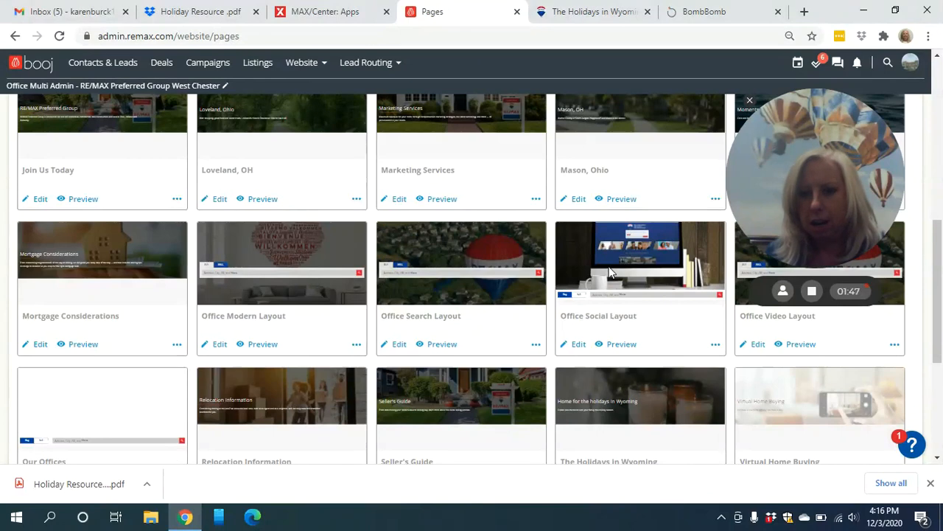
scroll(605, 266, "down", 3)
left_click(576, 261)
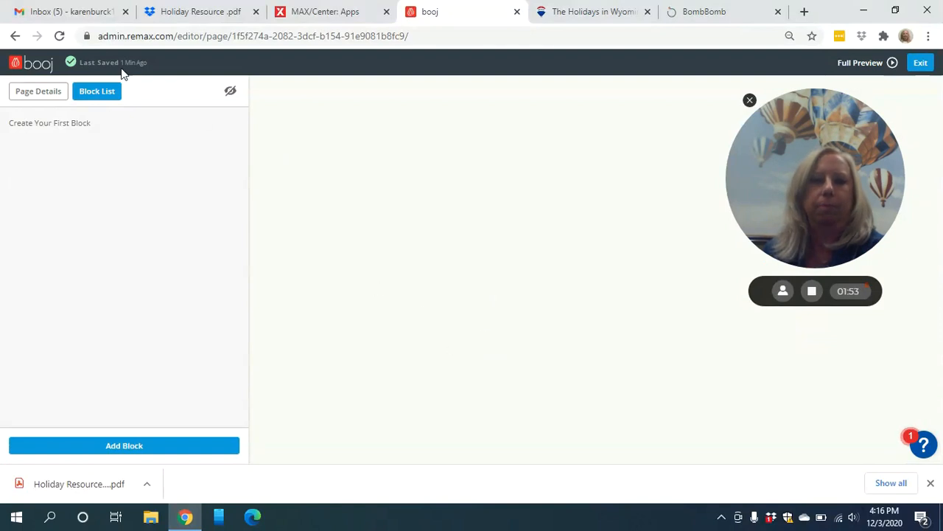
left_click(61, 36)
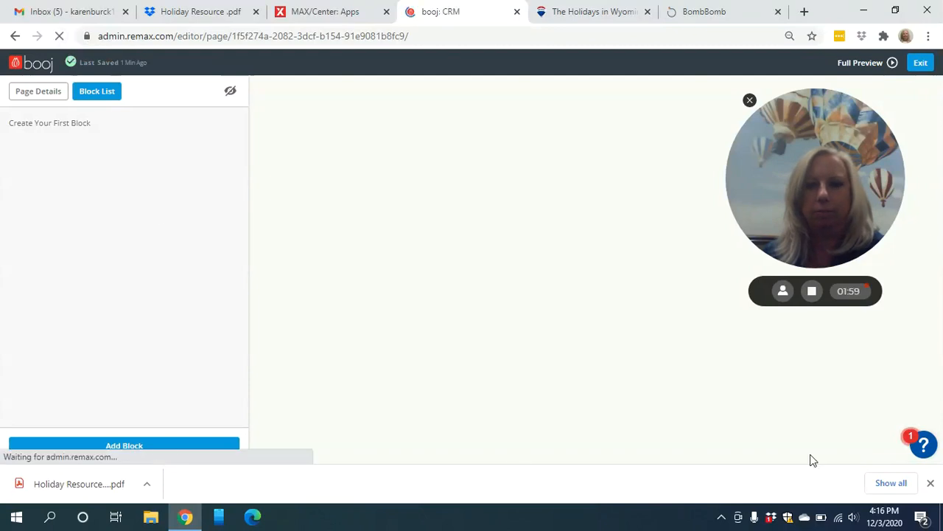
left_click(930, 483)
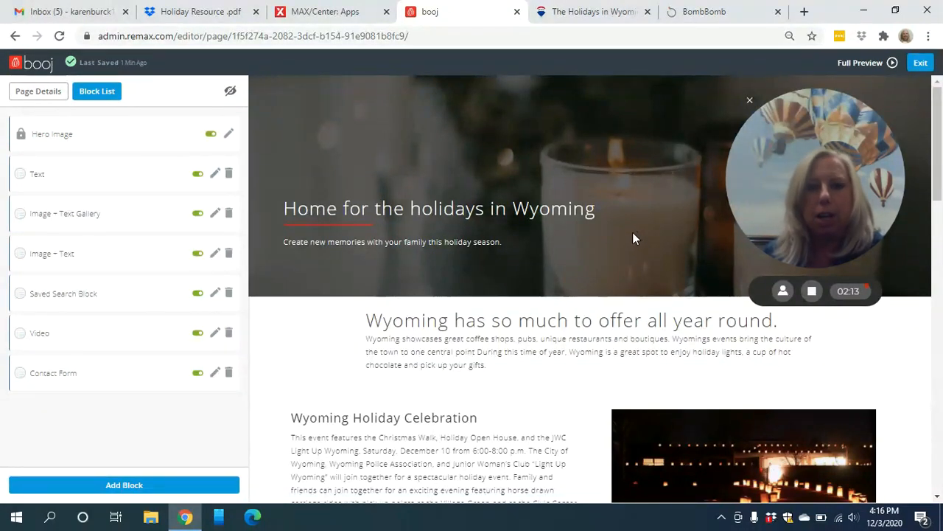
Examine the Hero Image block's content and the image library available for it, then save the block as is.
left_click(230, 134)
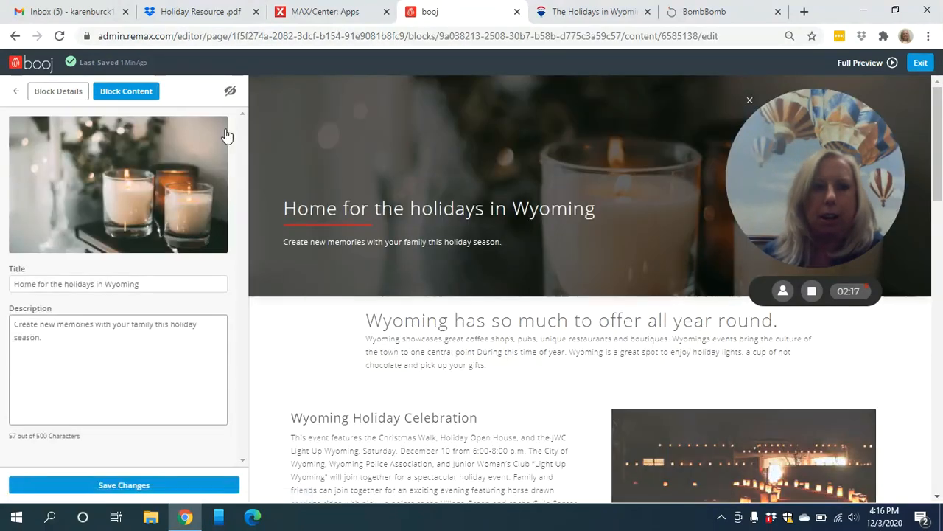
left_click(147, 169)
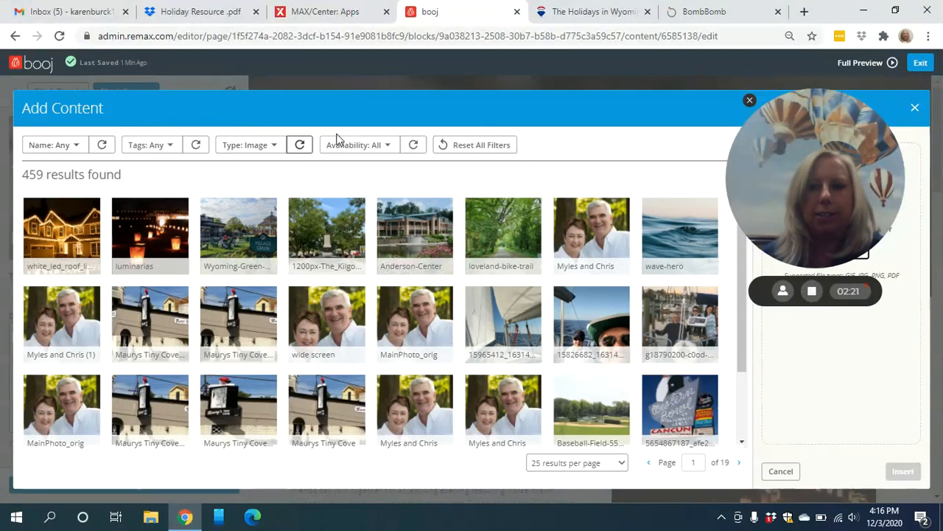
left_click(915, 108)
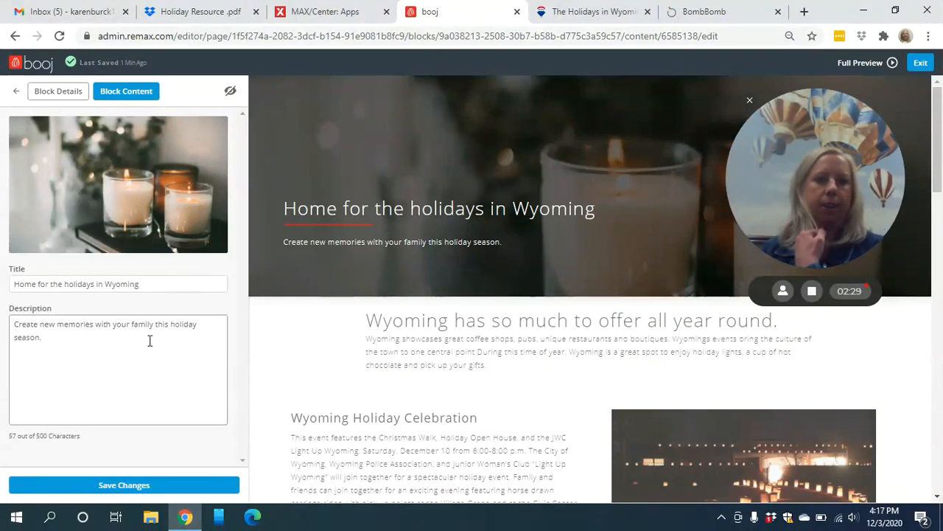
left_click(149, 485)
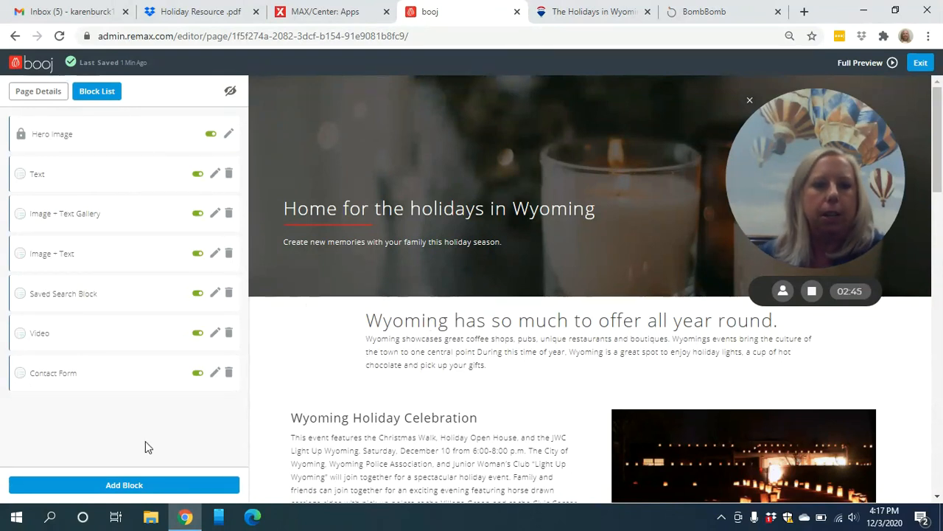
Check the available block types, then view the Text block's editable content and save it as is.
left_click(138, 485)
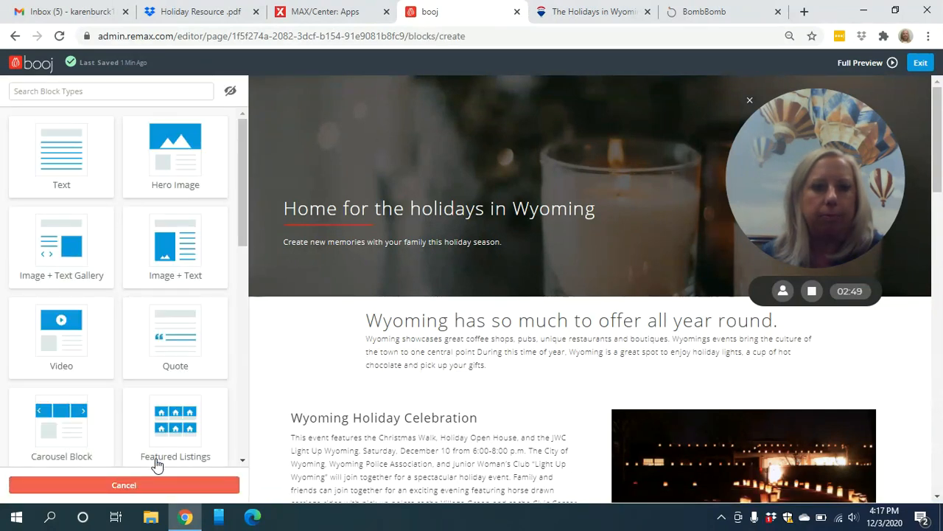
left_click(150, 491)
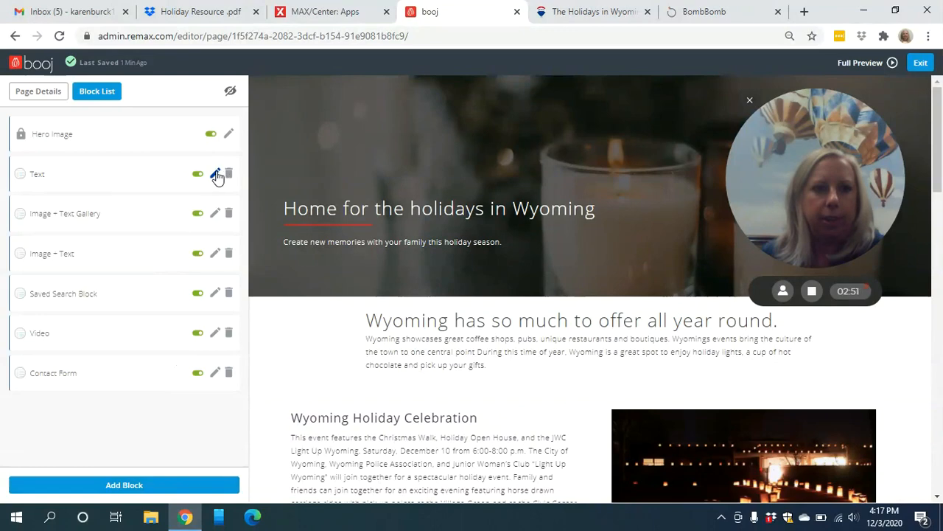
left_click(218, 175)
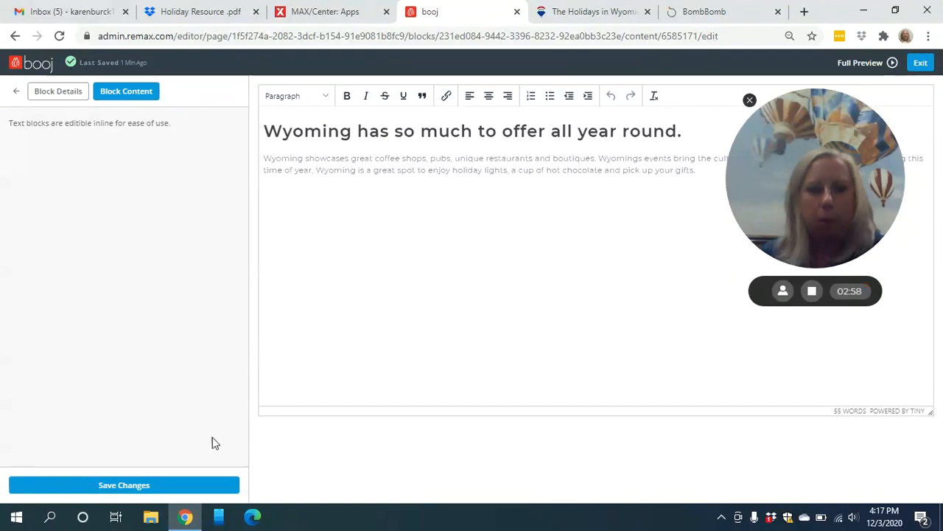
left_click(188, 490)
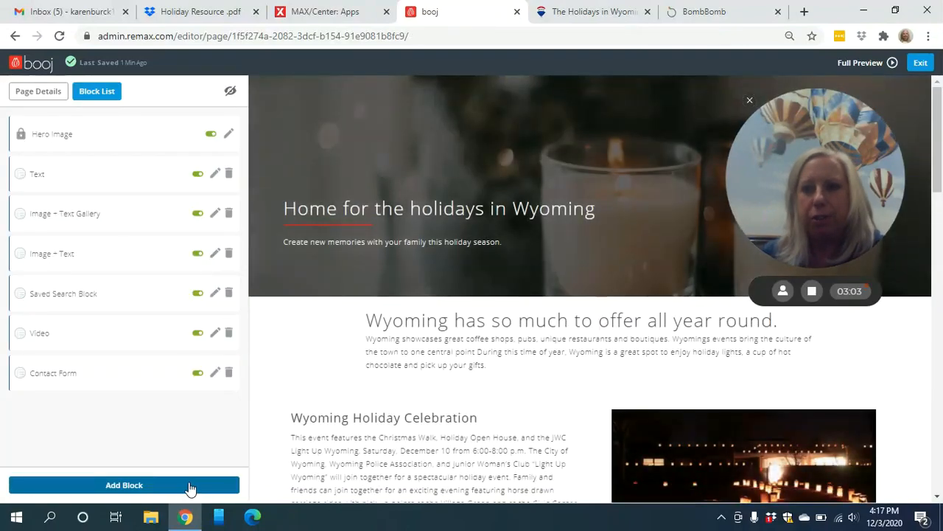
Review the Image + Text Gallery block type, the existing block's two items and the form for adding another item.
left_click(126, 486)
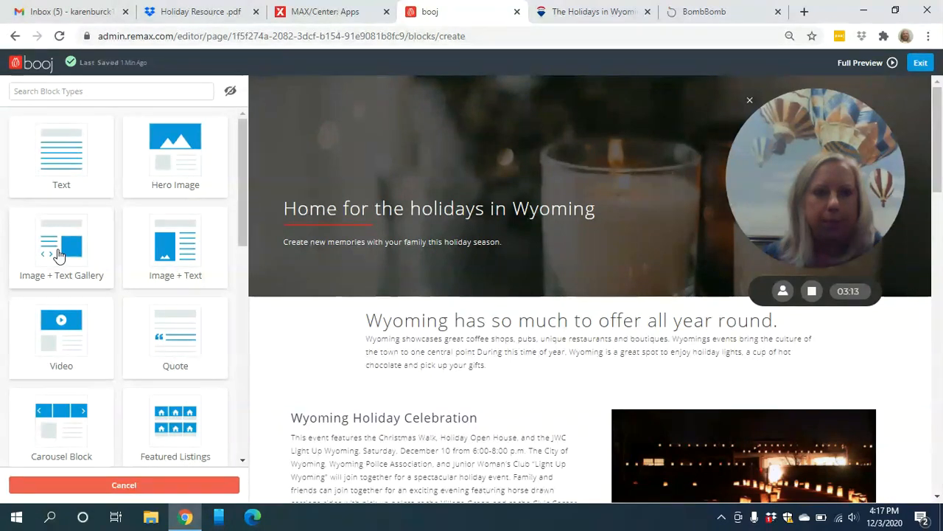
left_click(126, 484)
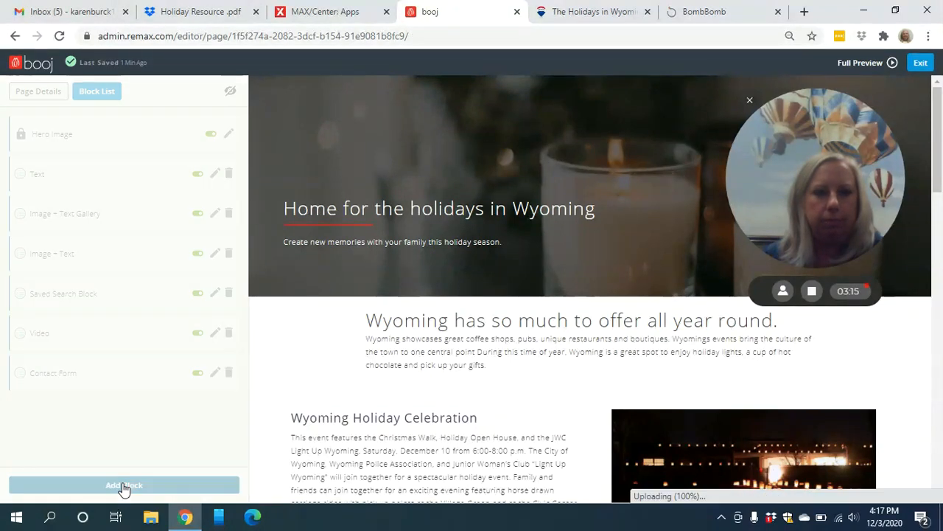
left_click(214, 214)
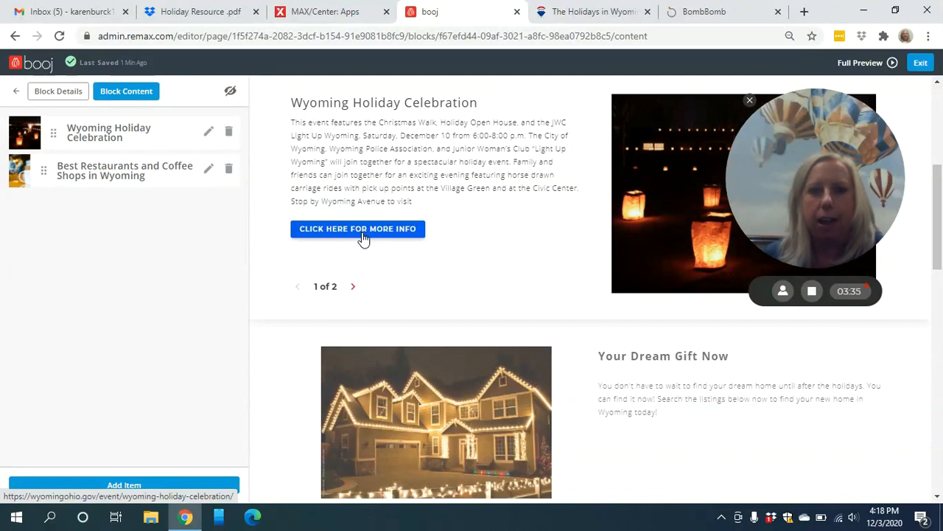
left_click(353, 288)
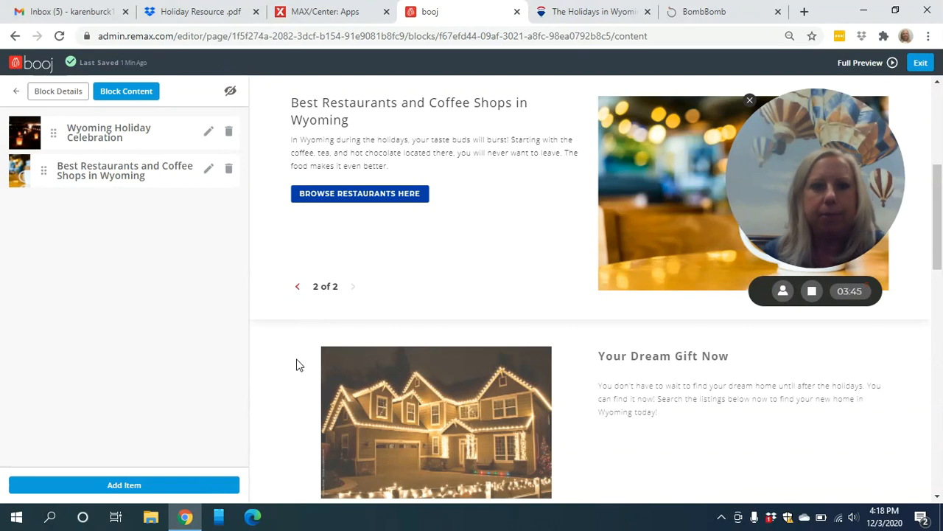
left_click(145, 486)
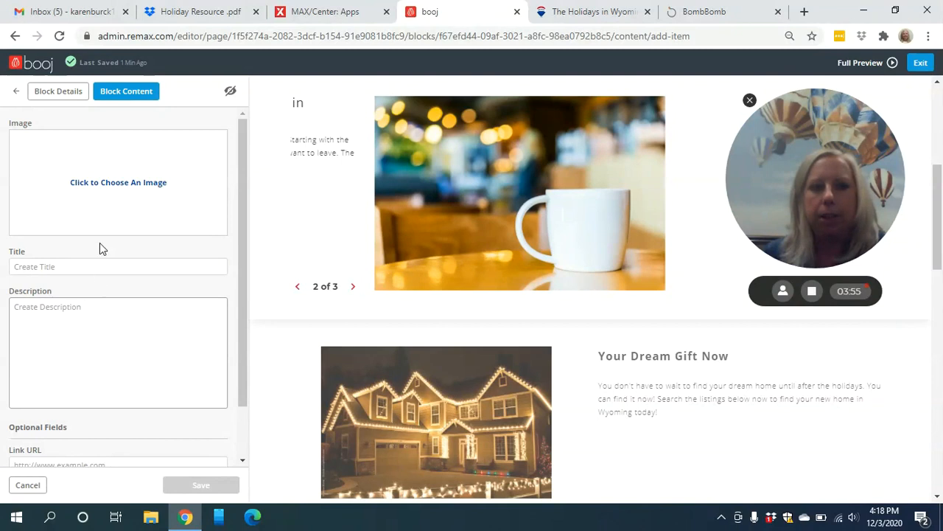
left_click(17, 94)
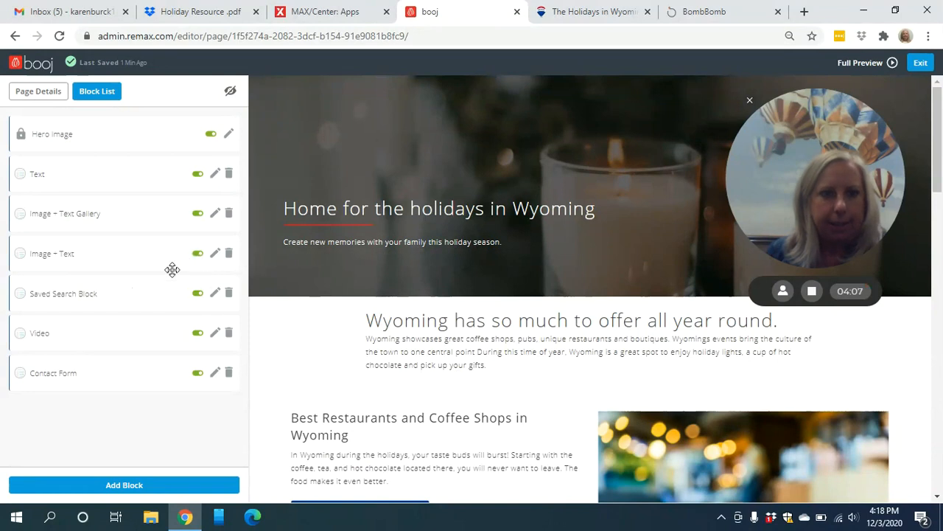
Look at the Image + Text block type and examine the Your Dream Gift Now section in the page preview.
left_click(140, 486)
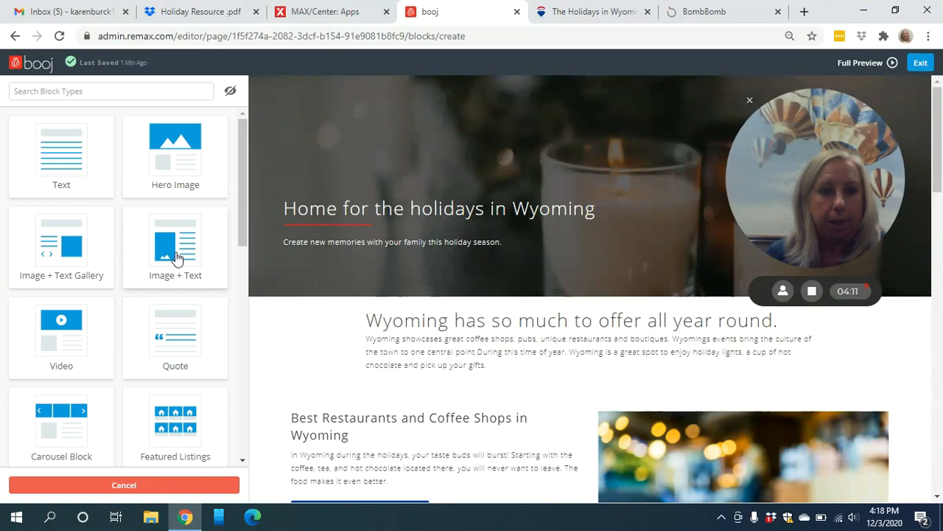
left_click(147, 489)
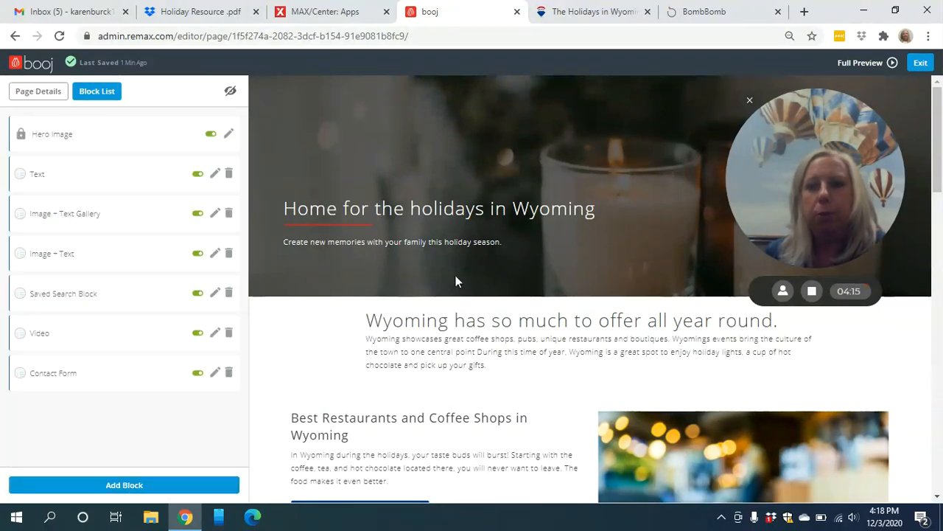
scroll(457, 283, "down", 3)
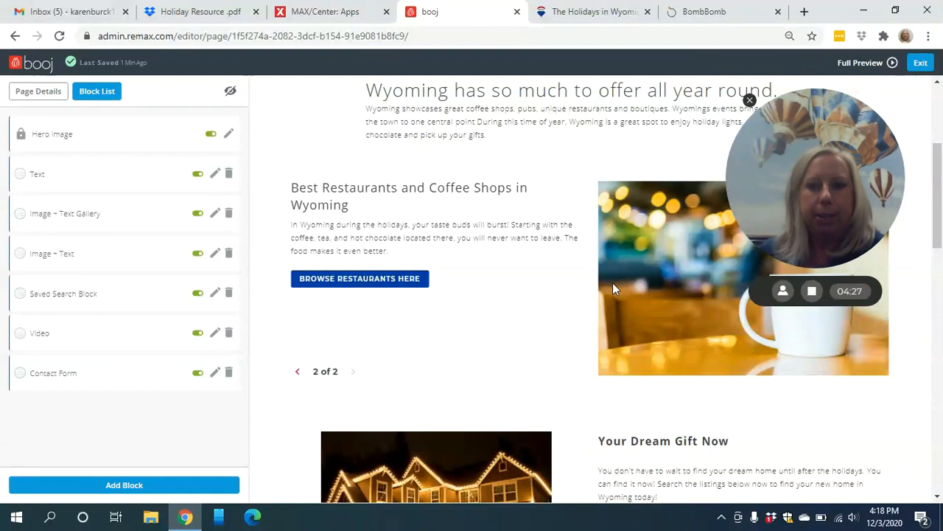
scroll(597, 325, "down", 3)
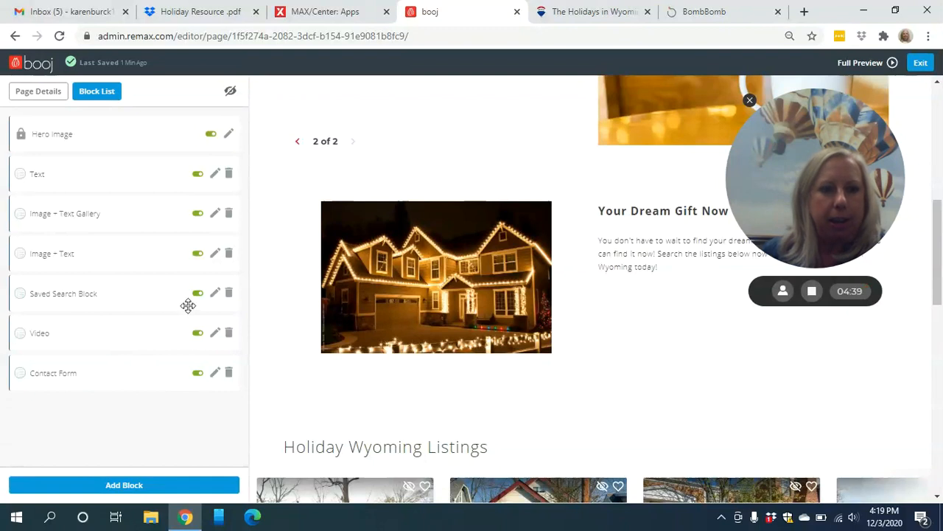
Add a Saved Search Block to the page from the available block types.
left_click(112, 488)
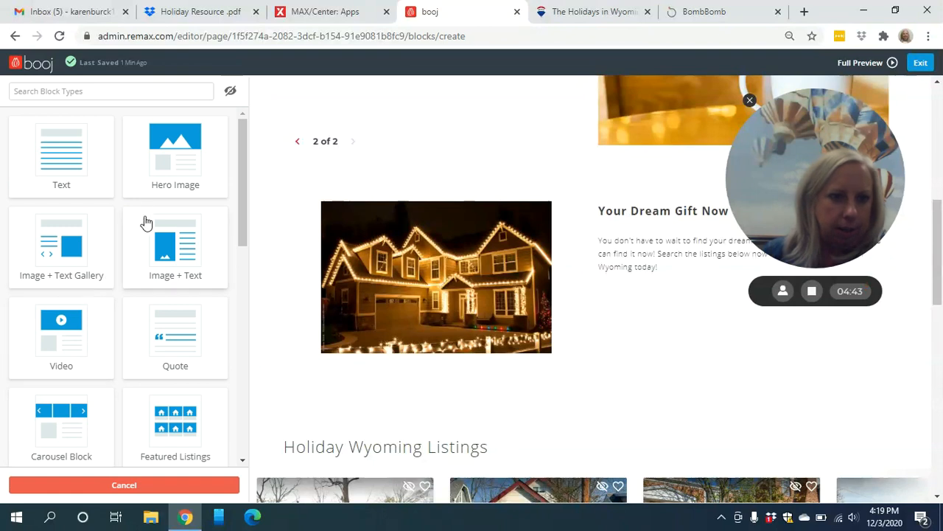
scroll(131, 210, "down", 3)
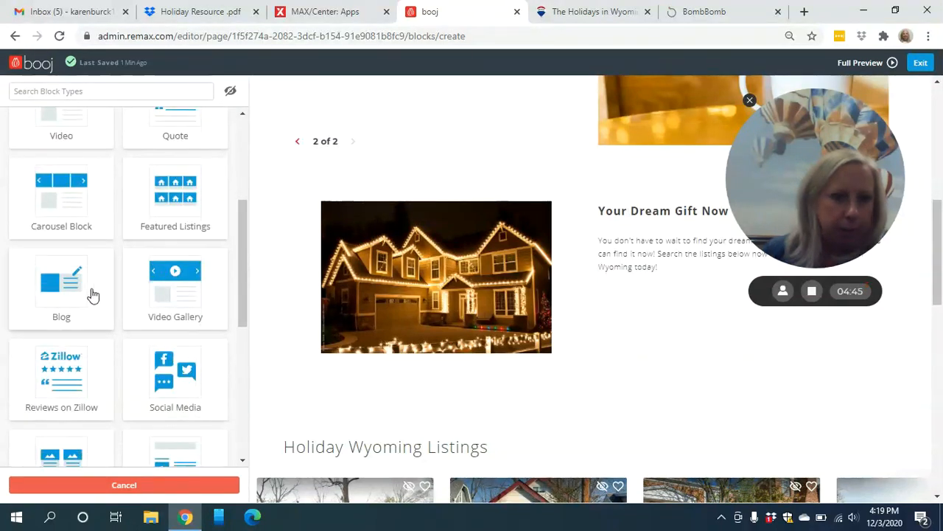
scroll(110, 240, "down", 3)
scroll(70, 335, "down", 2)
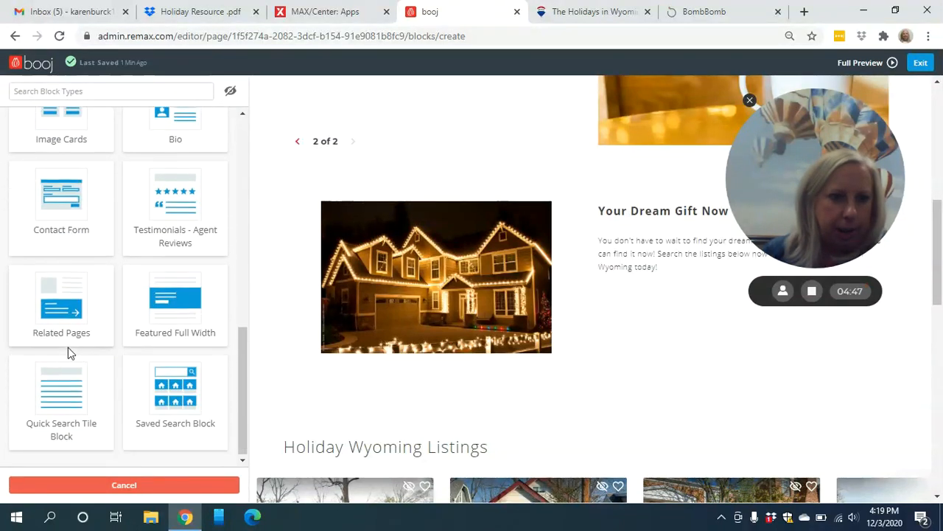
left_click(173, 396)
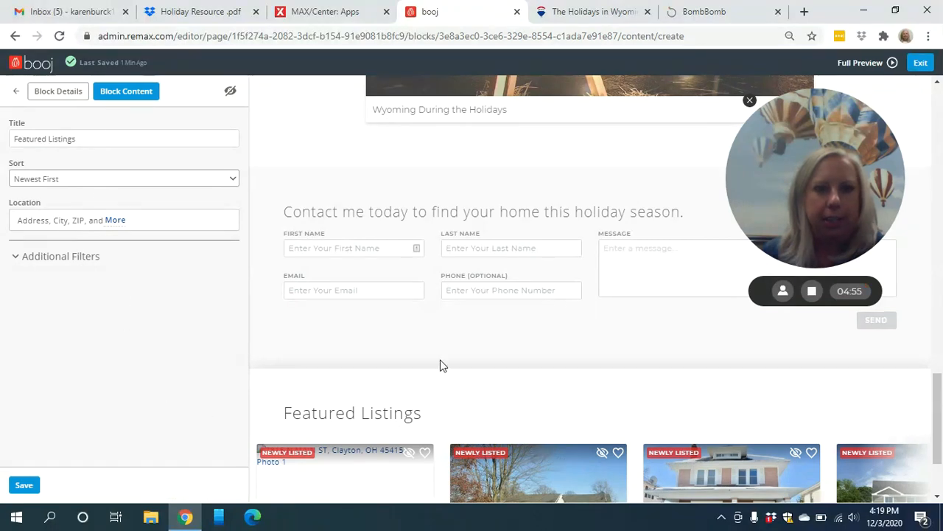
Review the new block's title, sort and location settings alongside the Holiday Wyoming Listings section in the page preview.
scroll(440, 360, "down", 15)
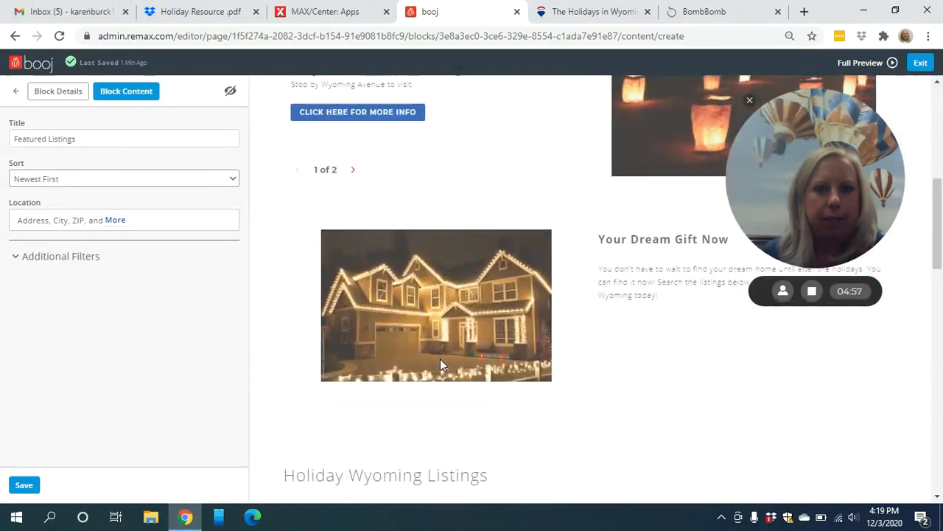
scroll(440, 359, "down", 3)
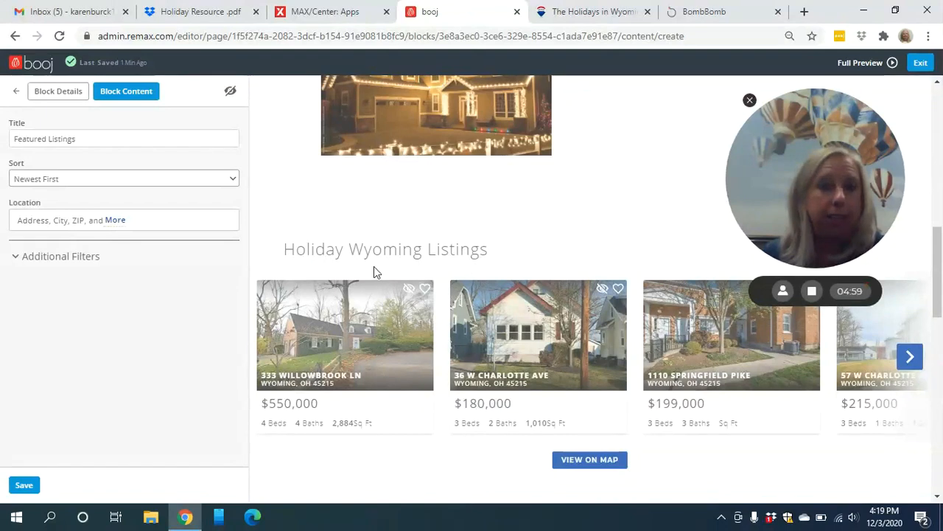
left_click(172, 184)
left_click(171, 173)
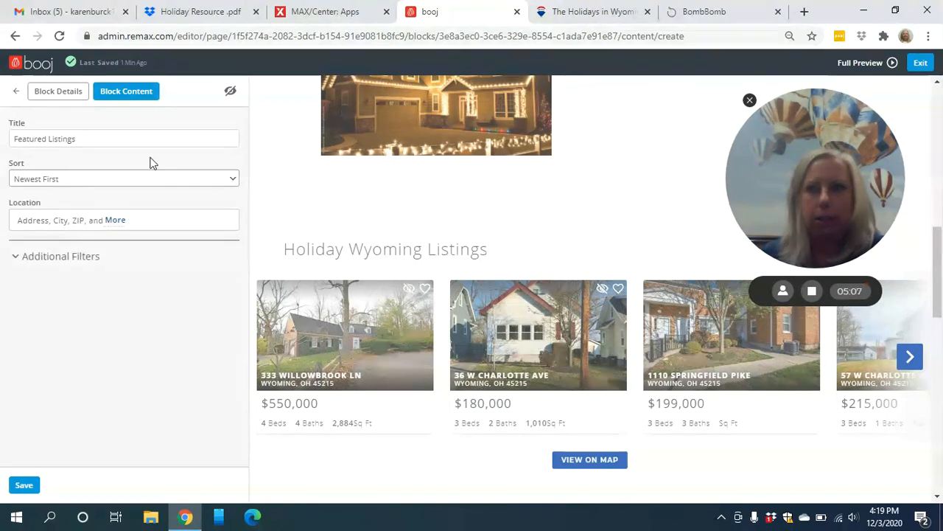
Return to the block list and remove the extra Saved Search Block below the Contact Form block.
left_click(16, 93)
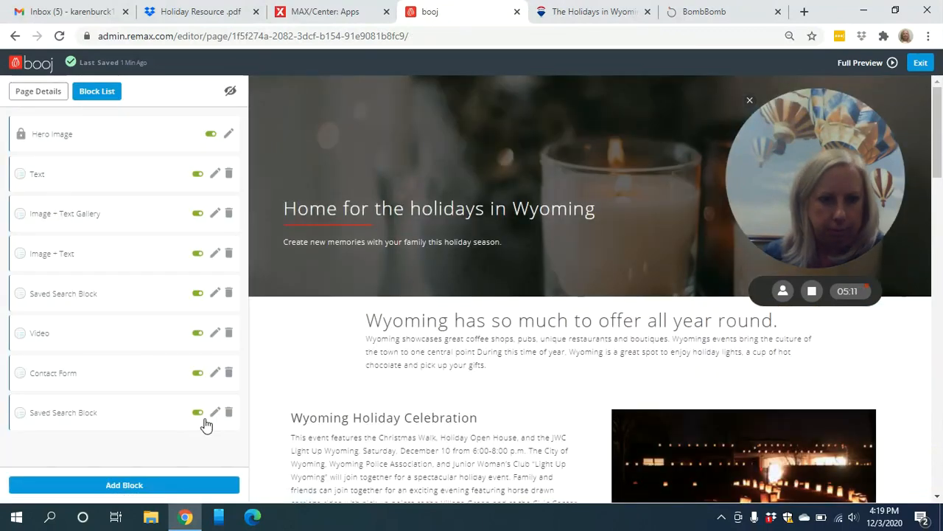
left_click(227, 413)
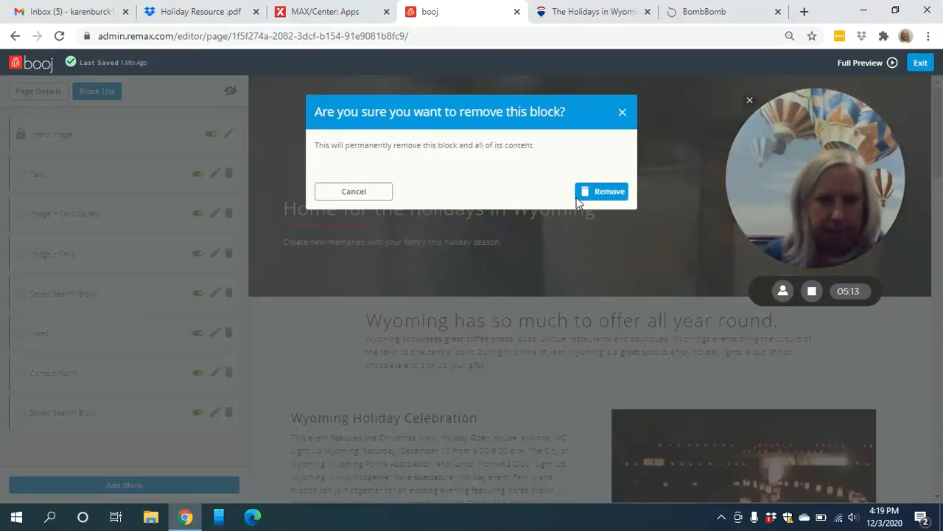
left_click(602, 191)
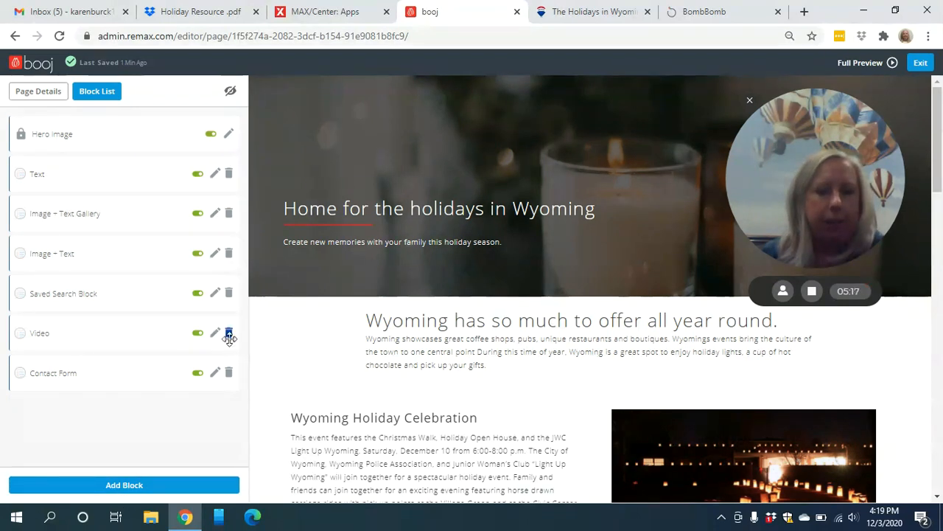
Look at the Video block type, then examine the video and contact form sections in the page preview.
left_click(140, 486)
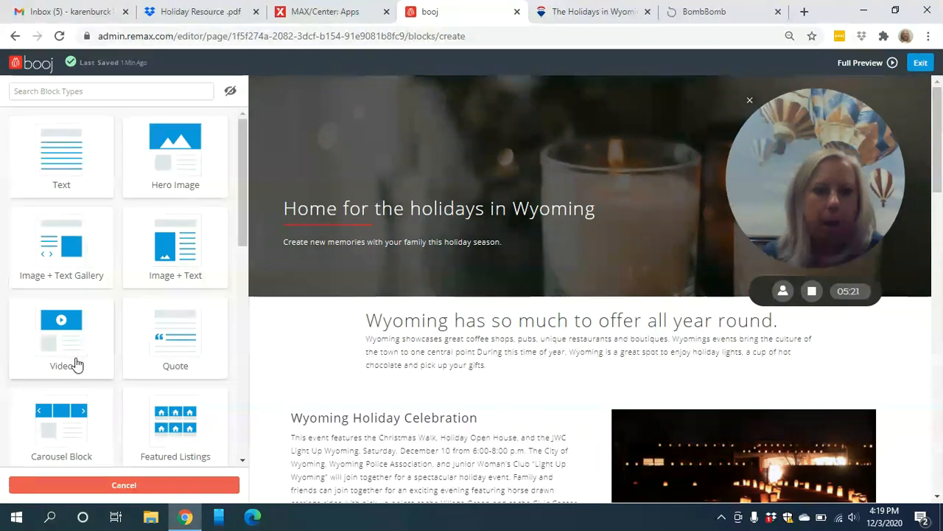
left_click(153, 488)
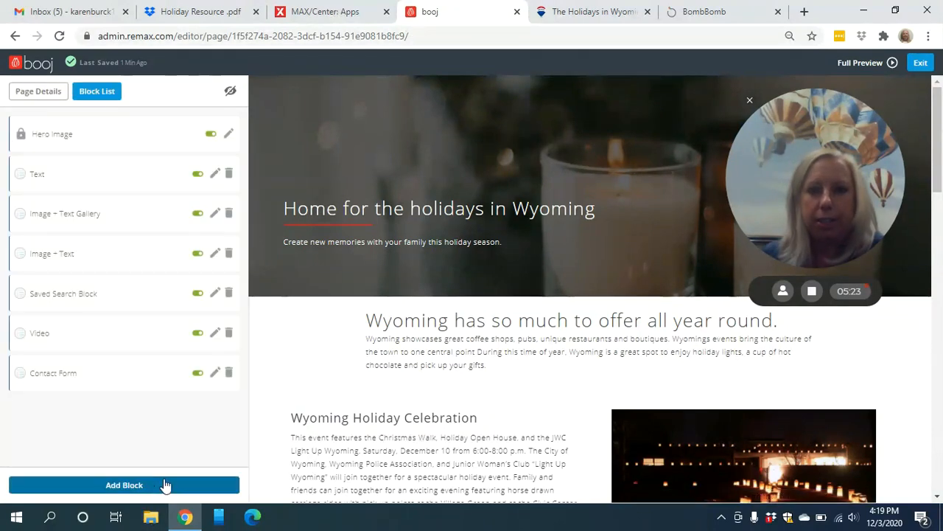
scroll(476, 341, "down", 3)
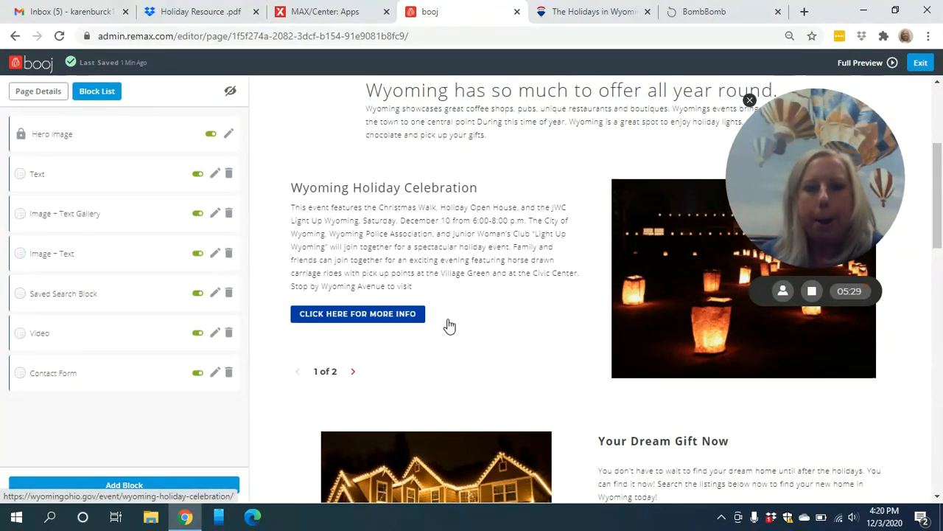
scroll(450, 325, "down", 10)
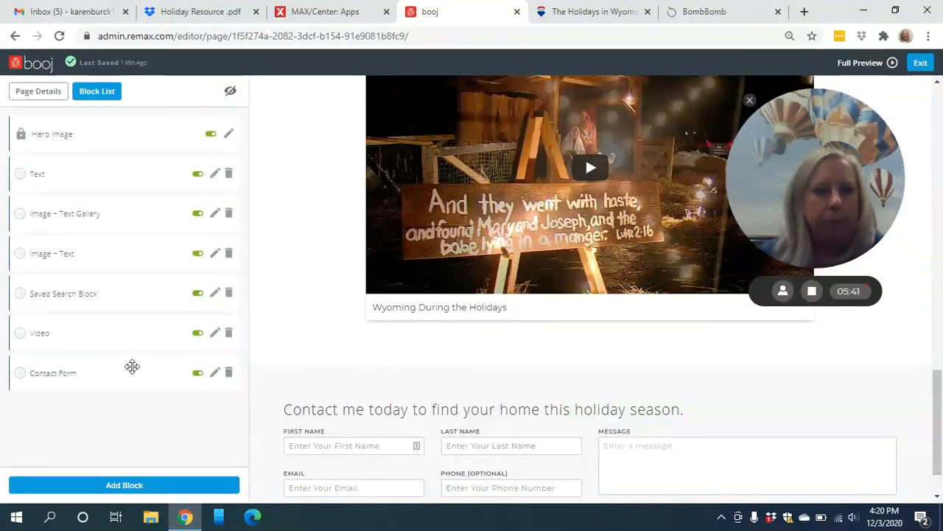
scroll(406, 357, "down", 1)
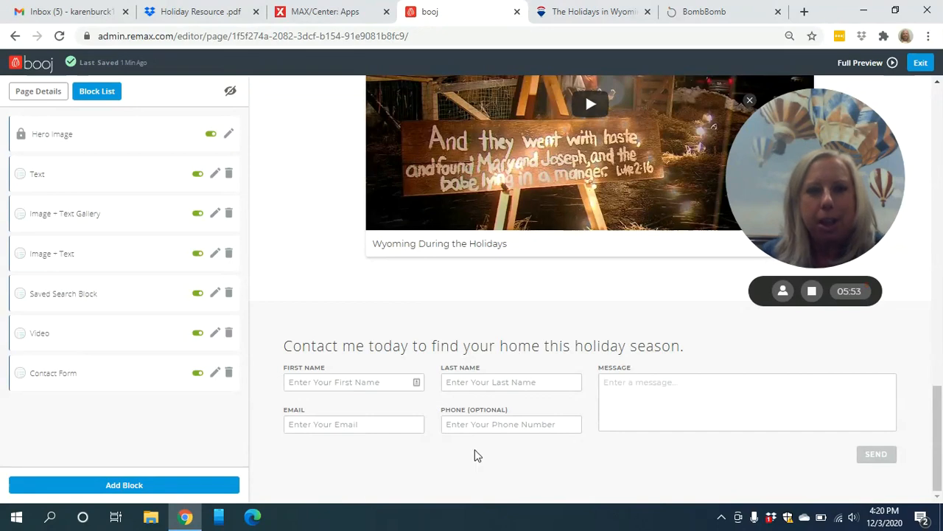
Exit the page editor and return to the website's Pages list.
scroll(590, 97, "up", 10)
scroll(426, 257, "up", 10)
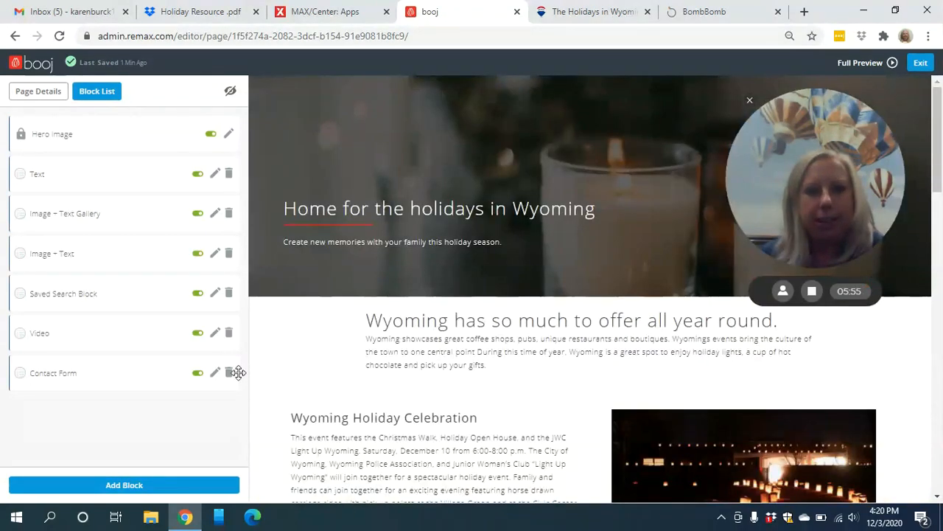
left_click(921, 64)
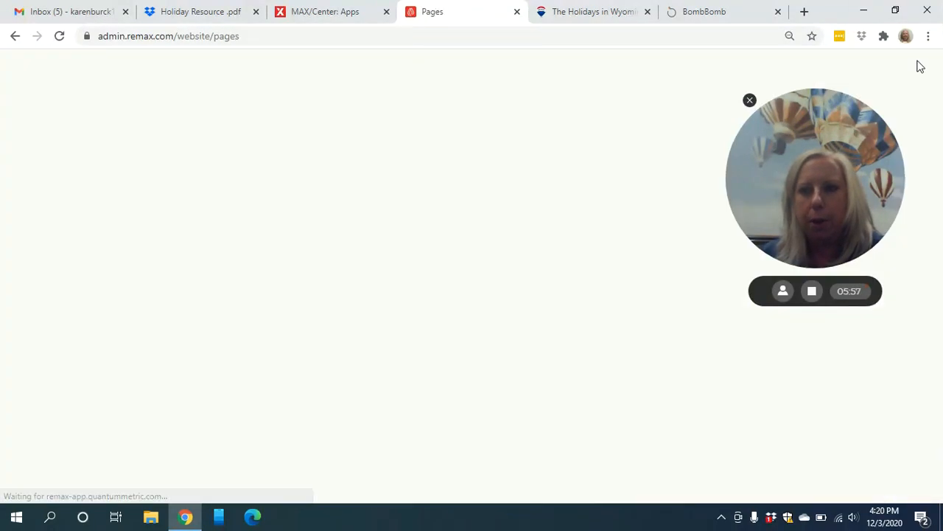